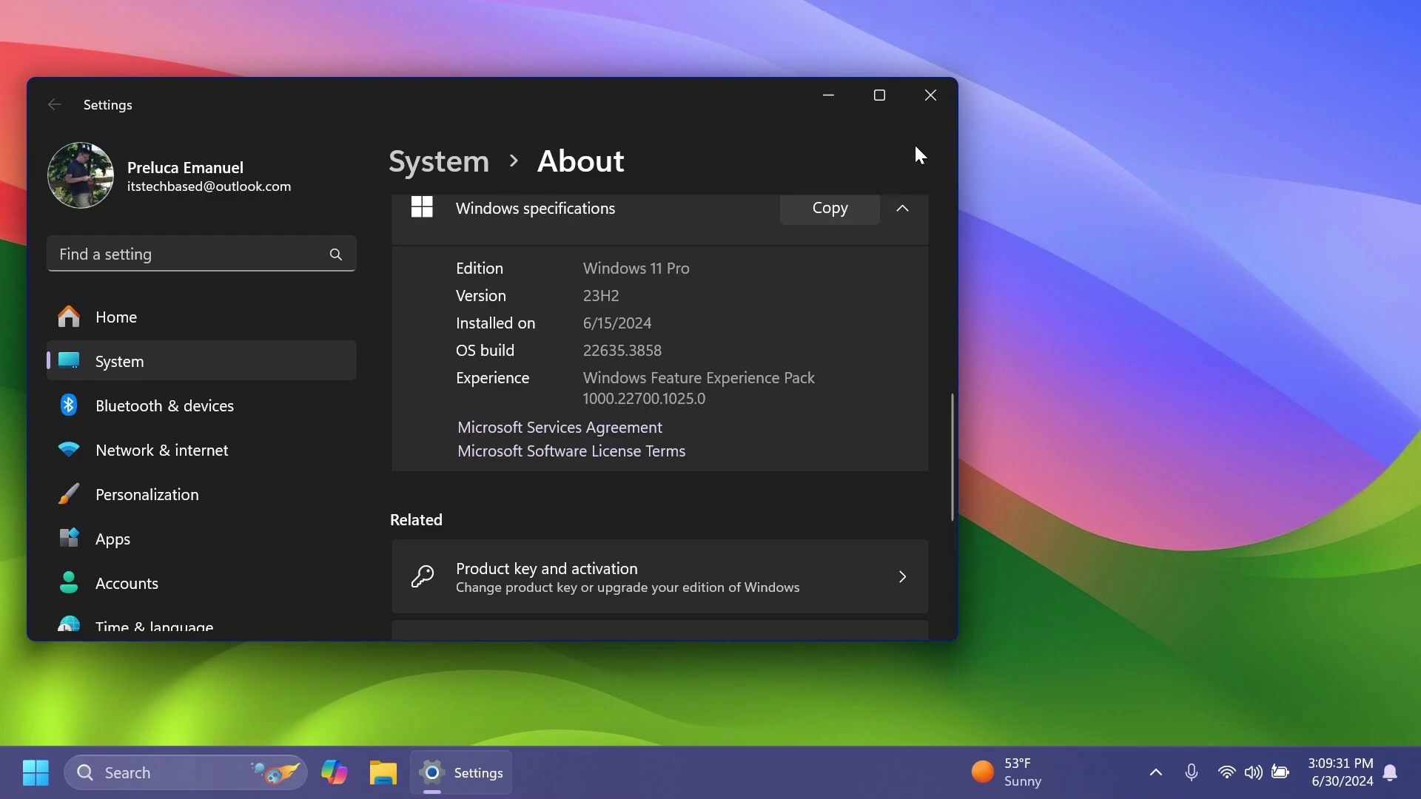
- Close the Settings About window to leave the bare desktop
{"action": "left_click", "coordinate": [930, 95]}
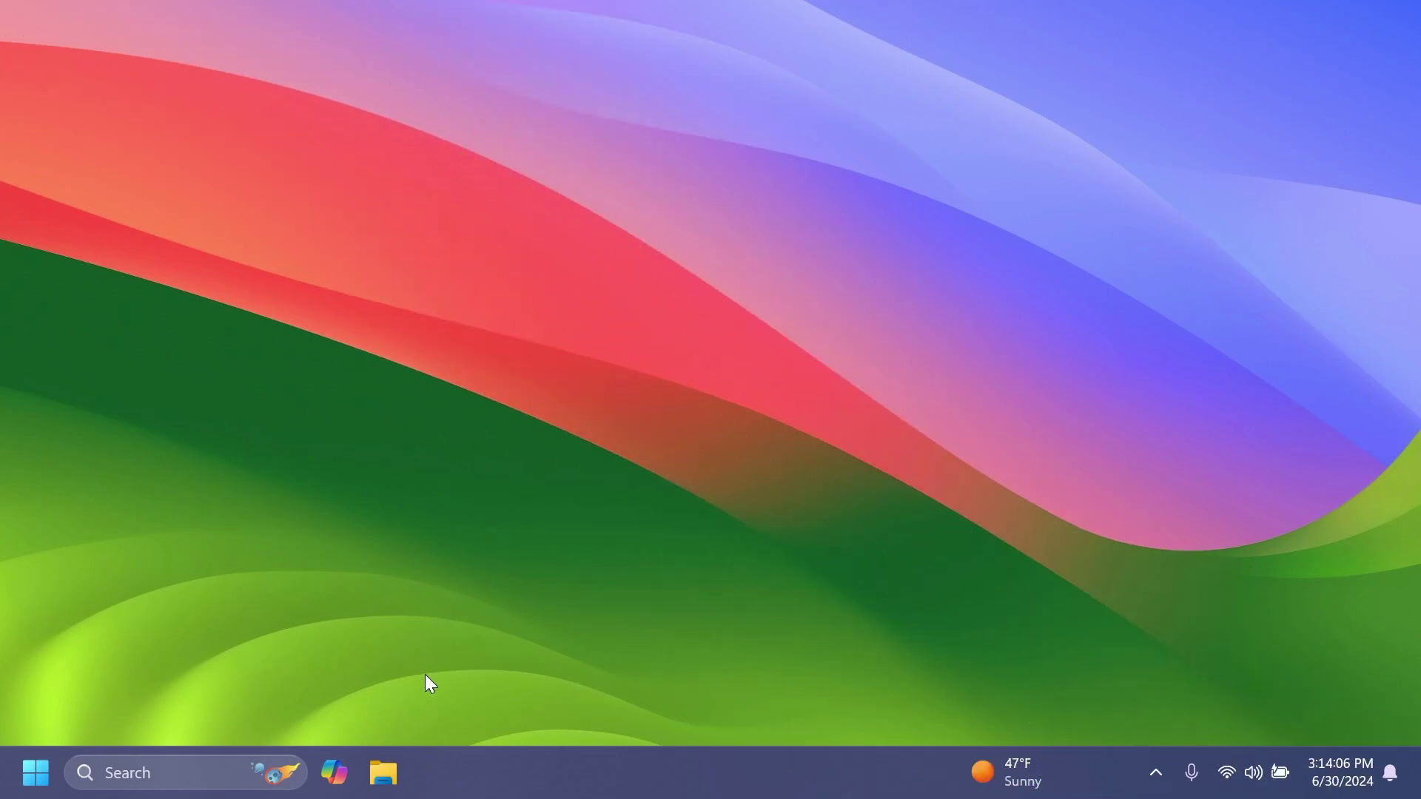
- Open File Explorer at Home and add three more Home tabs, four in total
{"action": "left_click", "coordinate": [385, 769]}
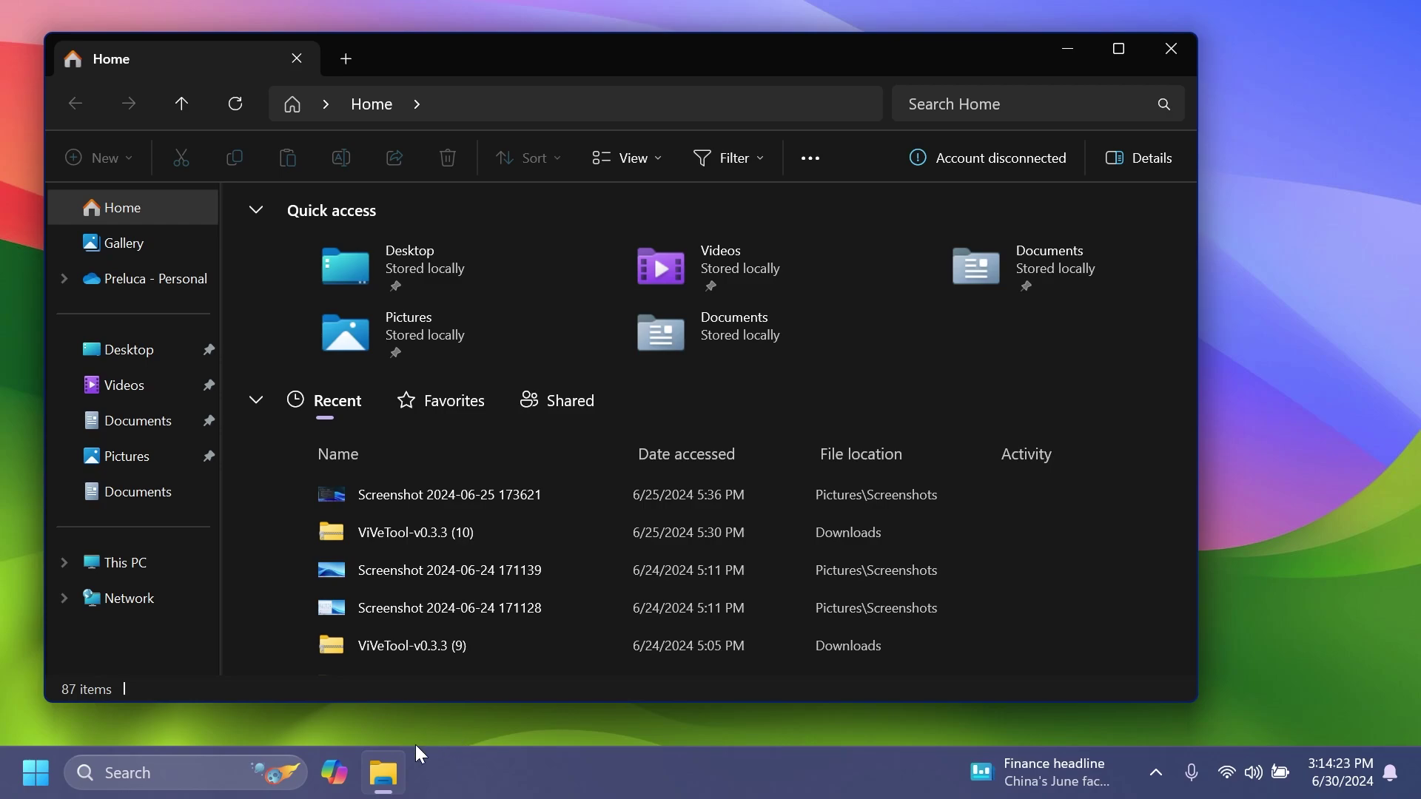
{"action": "left_click", "coordinate": [346, 59]}
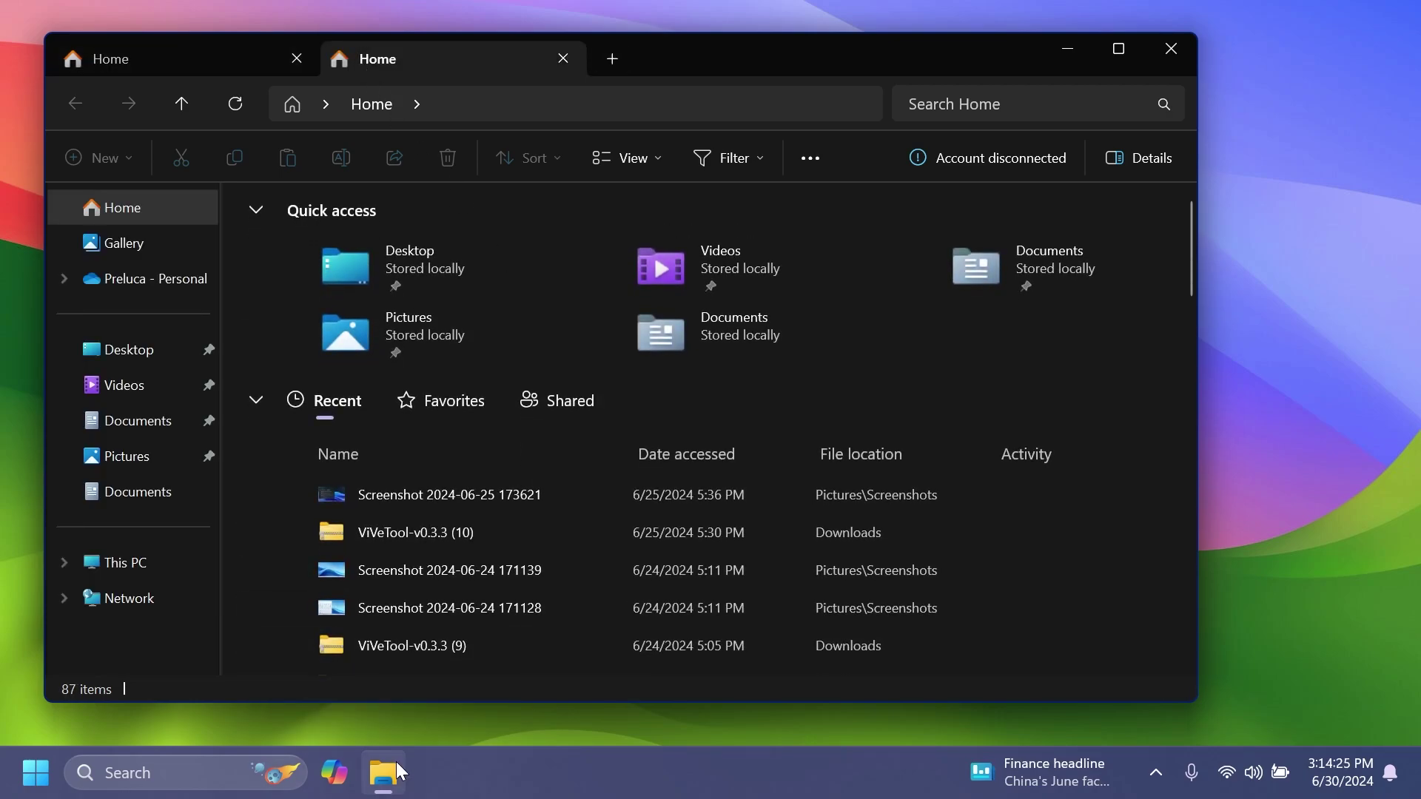
{"action": "mouse_move", "coordinate": [398, 763]}
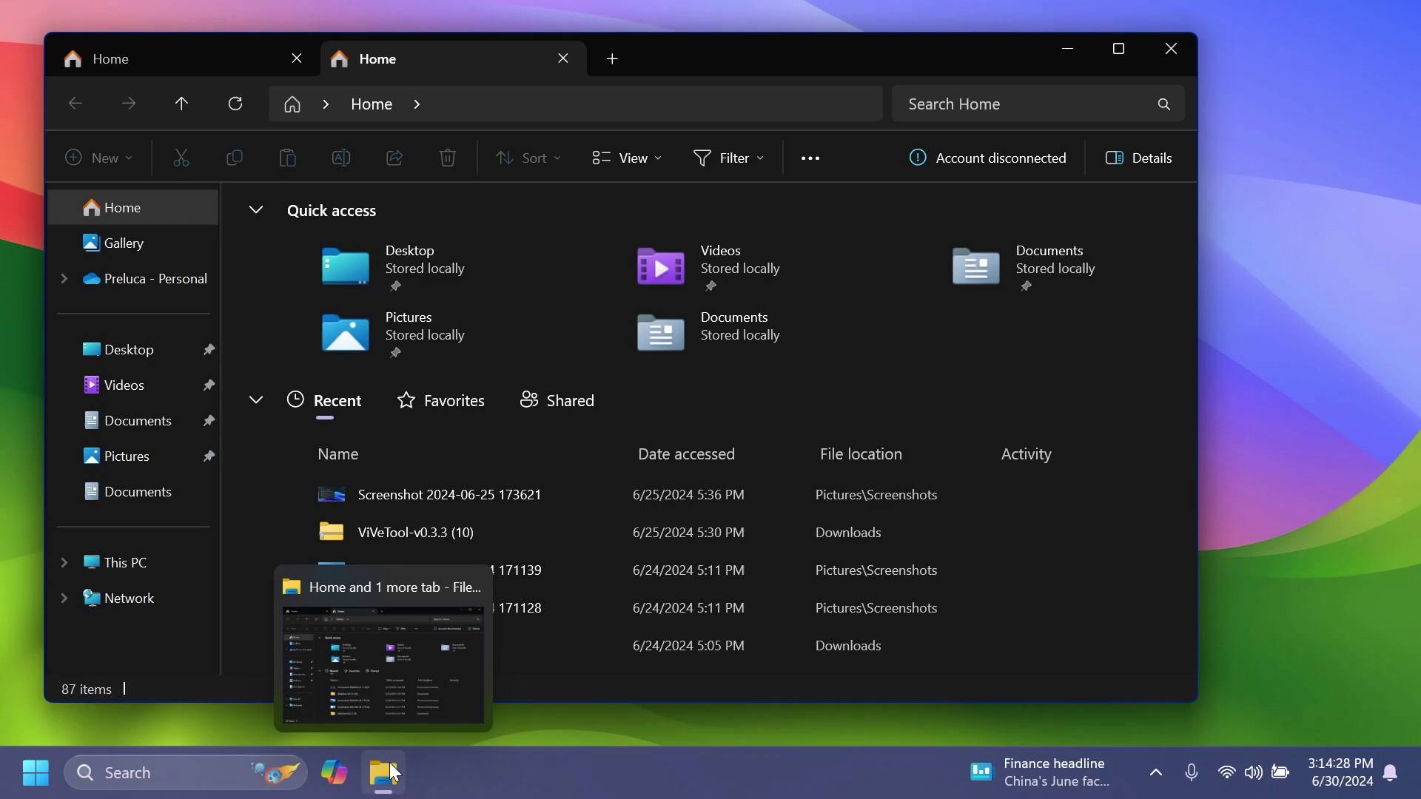
{"action": "mouse_move", "coordinate": [398, 680]}
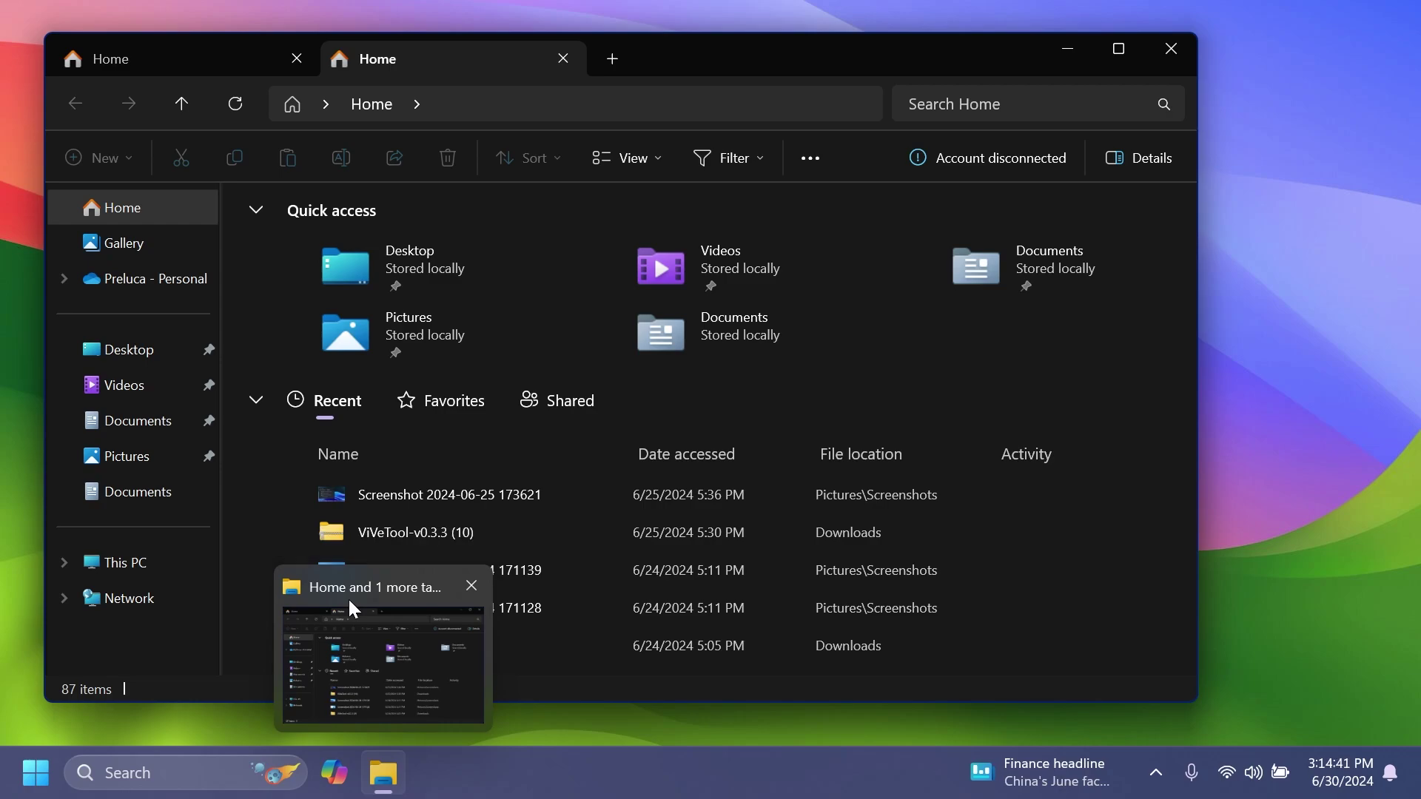
{"action": "left_click", "coordinate": [612, 59]}
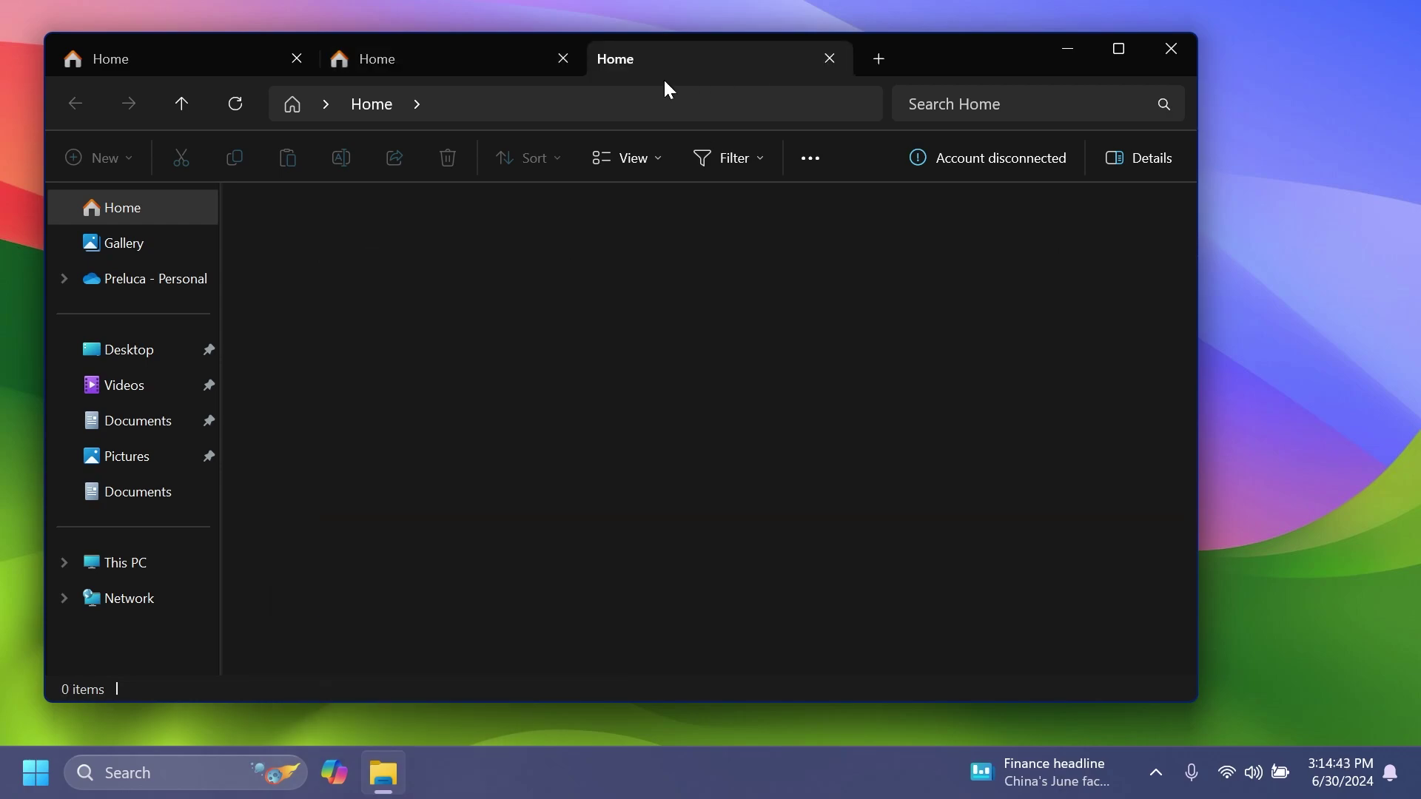
{"action": "left_click", "coordinate": [881, 52]}
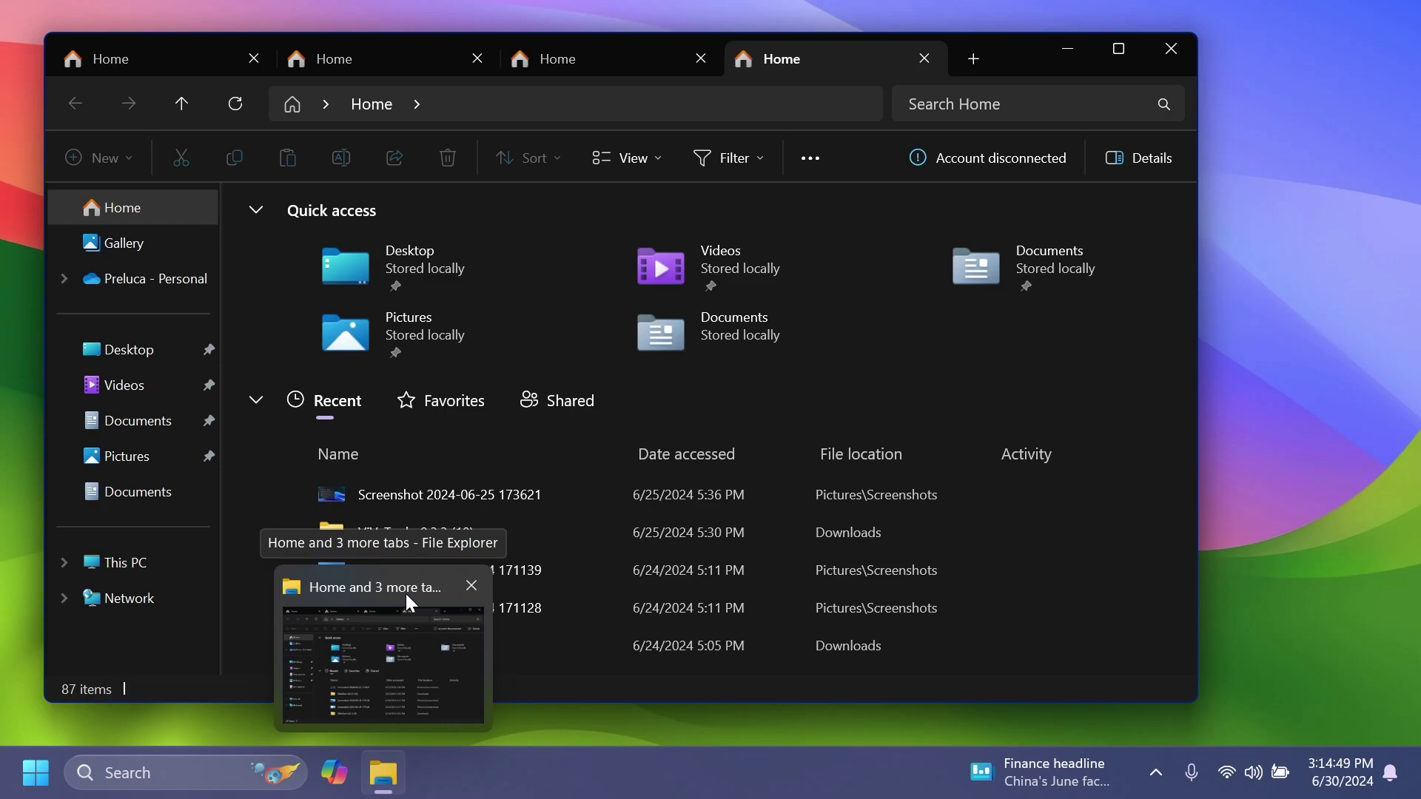
- Minimize Explorer, open Taskbar settings, and set Combine taskbar buttons to Never
{"action": "left_click", "coordinate": [391, 616]}
{"action": "right_click", "coordinate": [694, 756]}
{"action": "left_click", "coordinate": [741, 721]}
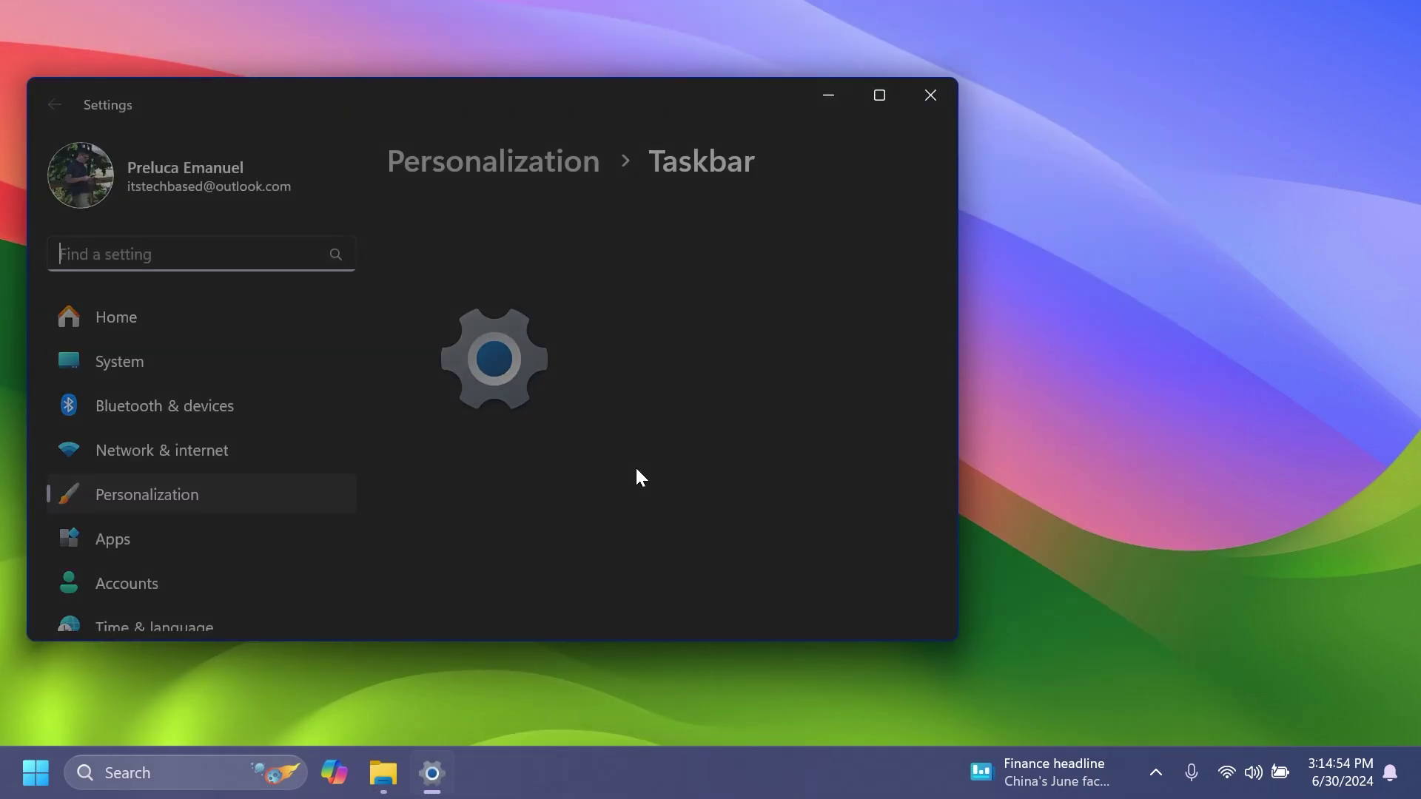
{"action": "scroll", "coordinate": [636, 466], "scroll_direction": "down", "scroll_amount": 3}
{"action": "scroll", "coordinate": [546, 473], "scroll_direction": "down", "scroll_amount": 4}
{"action": "left_click", "coordinate": [552, 473]}
{"action": "scroll", "coordinate": [666, 504], "scroll_direction": "down", "scroll_amount": 5}
{"action": "left_click", "coordinate": [807, 508]}
{"action": "left_click", "coordinate": [785, 591]}
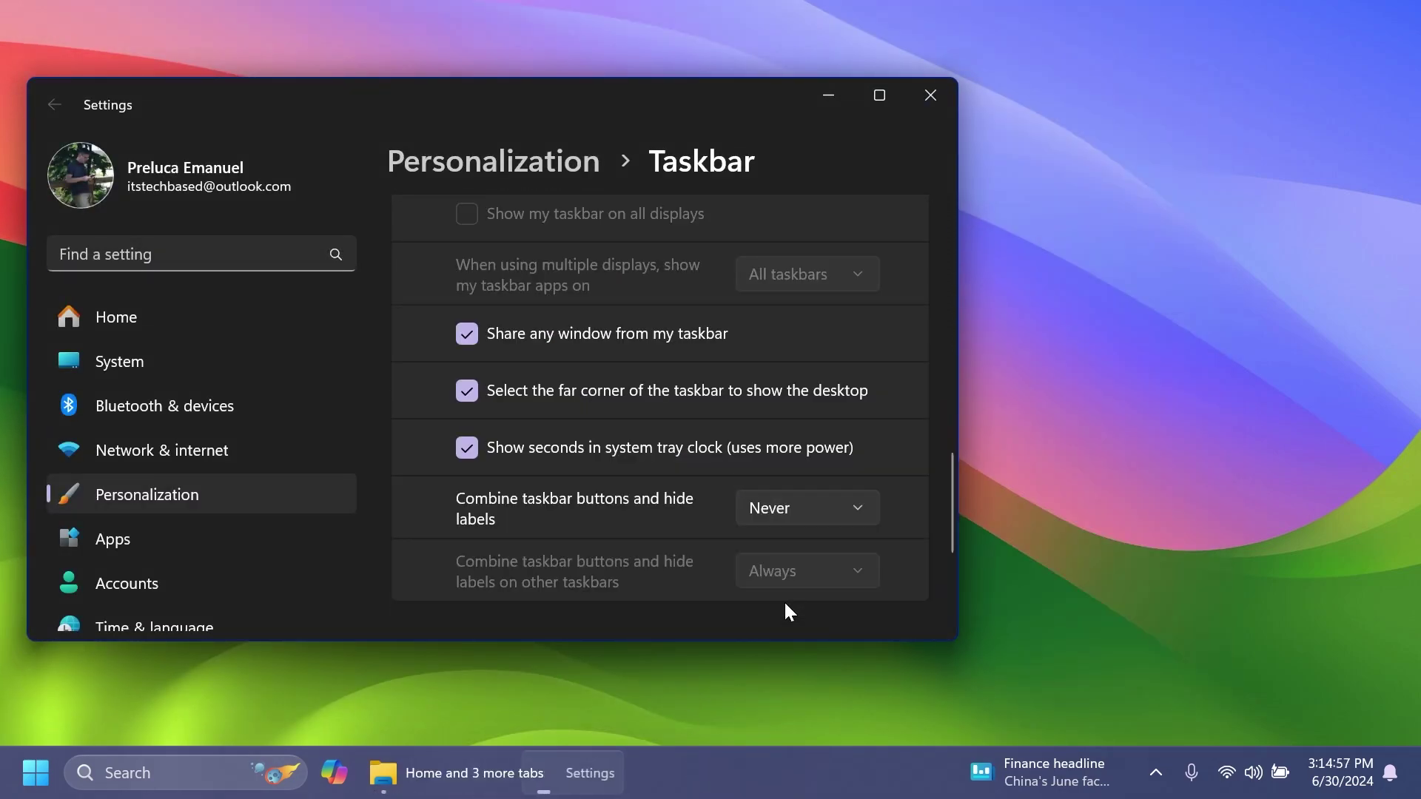
- Check the labelled taskbar buttons, then set Combine taskbar buttons back to Always
{"action": "left_click", "coordinate": [823, 108]}
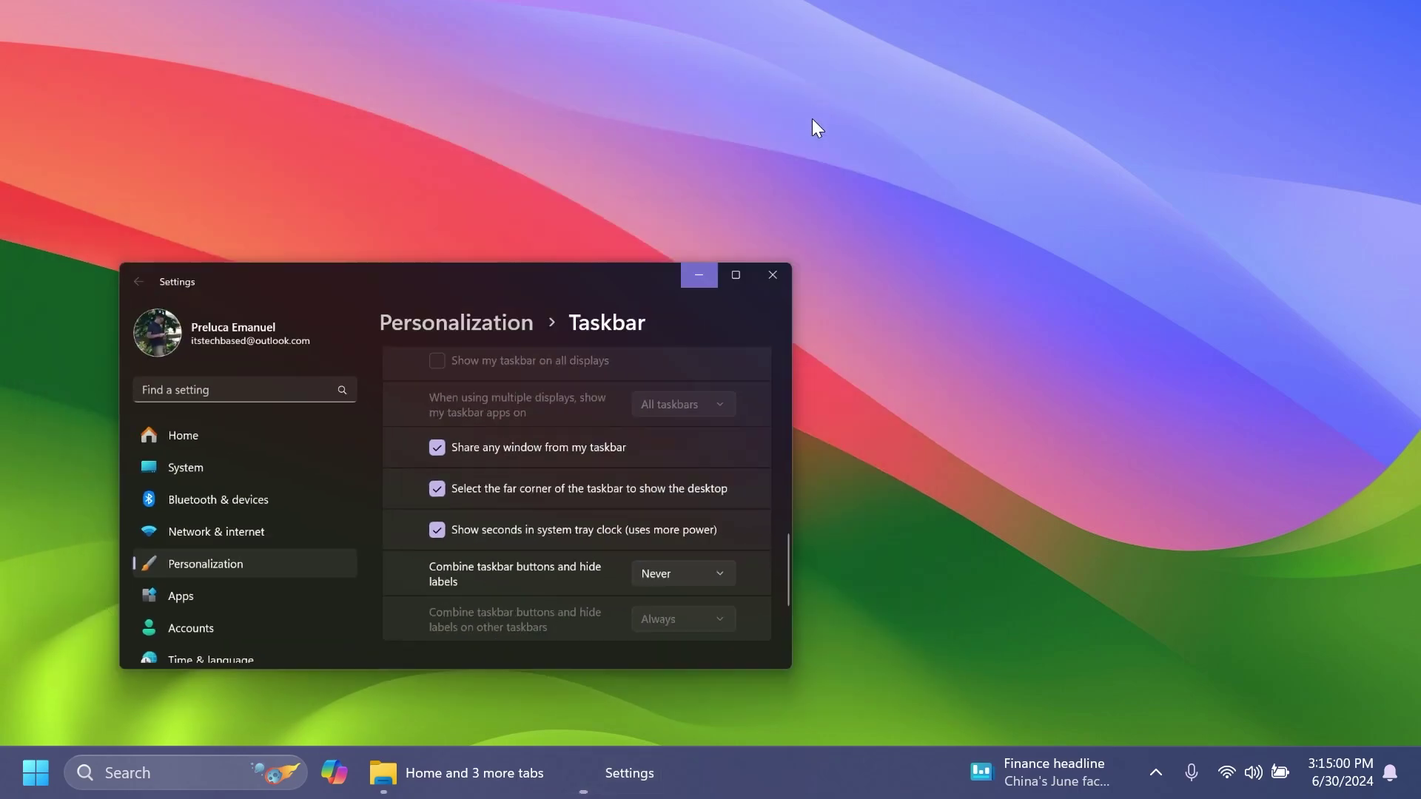
{"action": "mouse_move", "coordinate": [461, 775]}
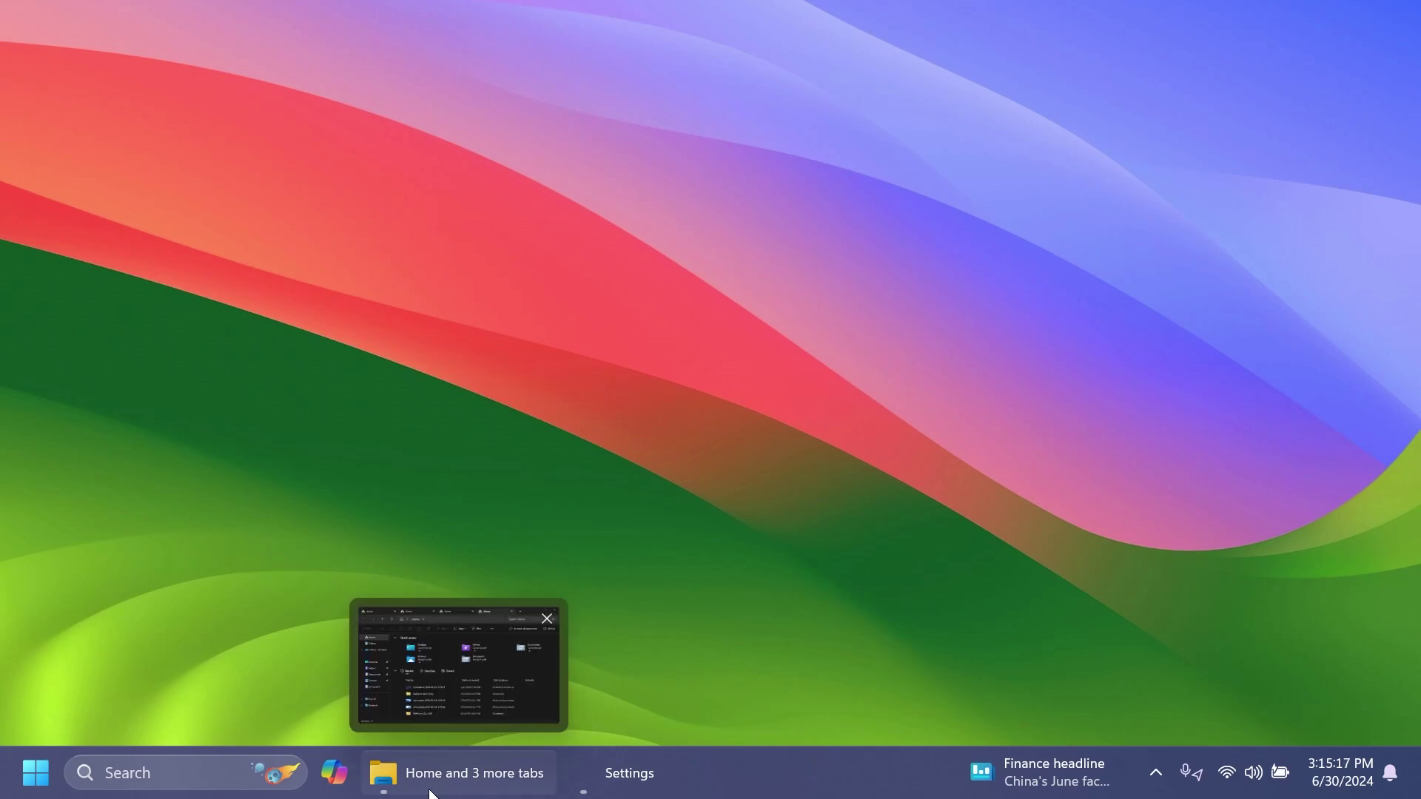
{"action": "left_click", "coordinate": [627, 773]}
{"action": "left_click", "coordinate": [807, 507]}
{"action": "left_click", "coordinate": [808, 454]}
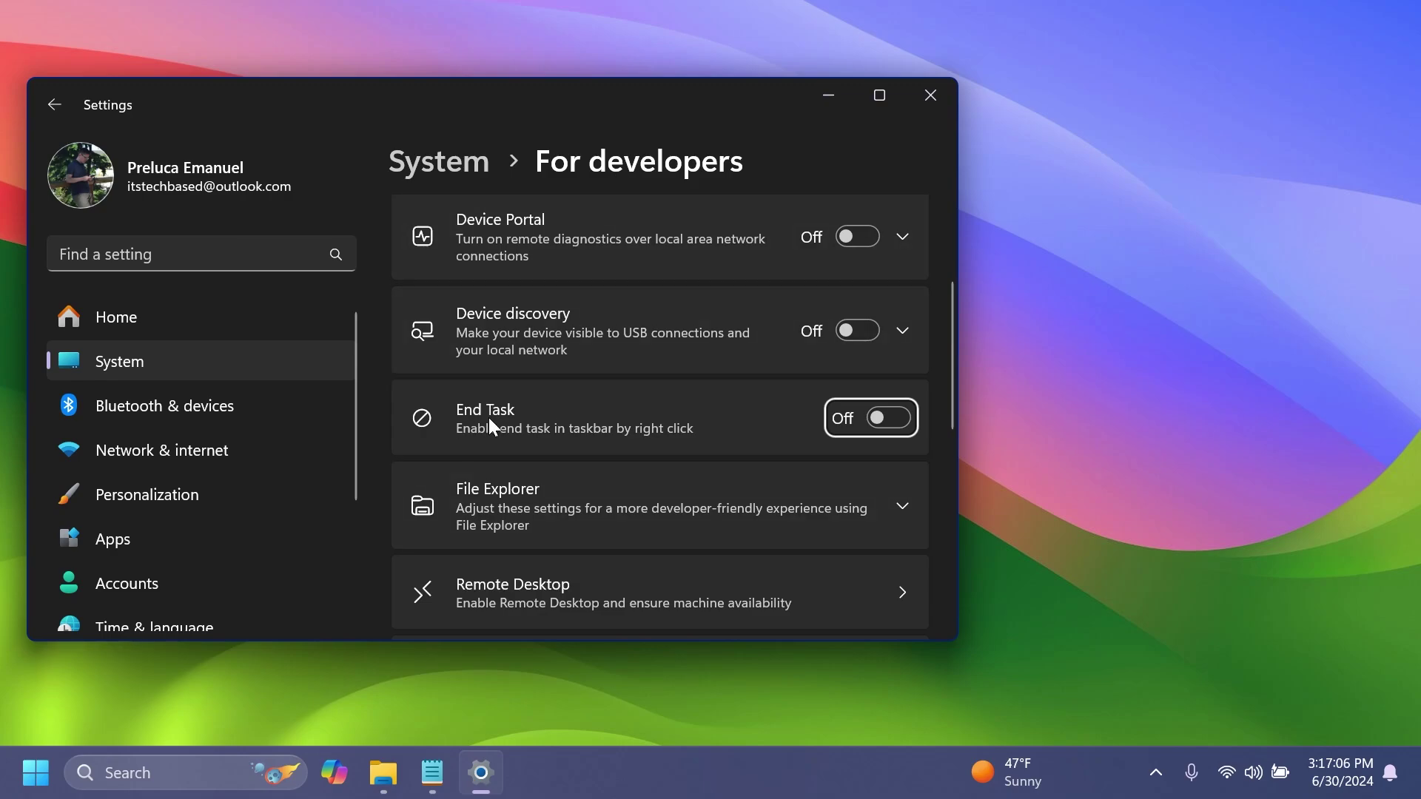
- Switch End Task on, minimize Settings, and bring up Notepad's taskbar menu to end it
{"action": "left_click", "coordinate": [888, 418]}
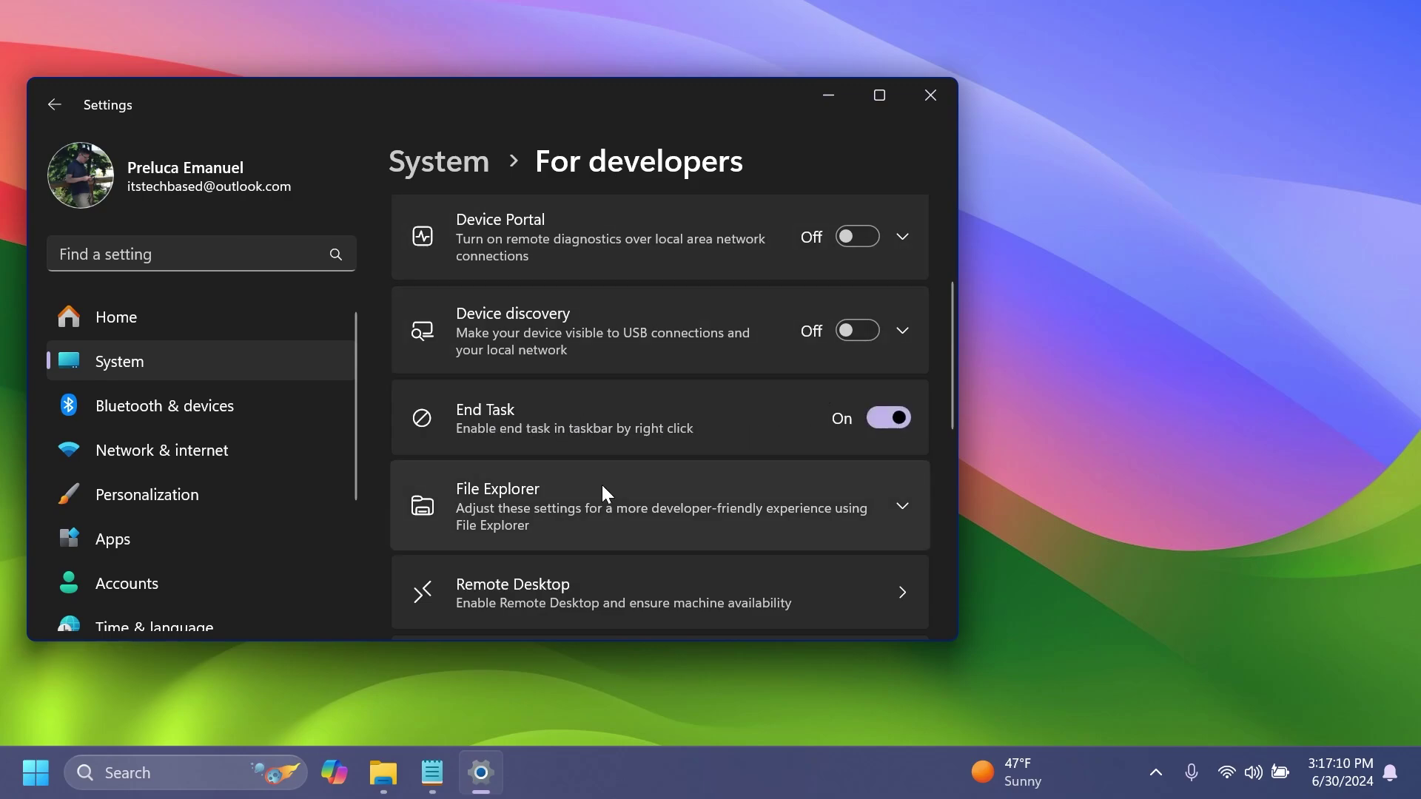
{"action": "left_click", "coordinate": [830, 94]}
{"action": "right_click", "coordinate": [434, 783]}
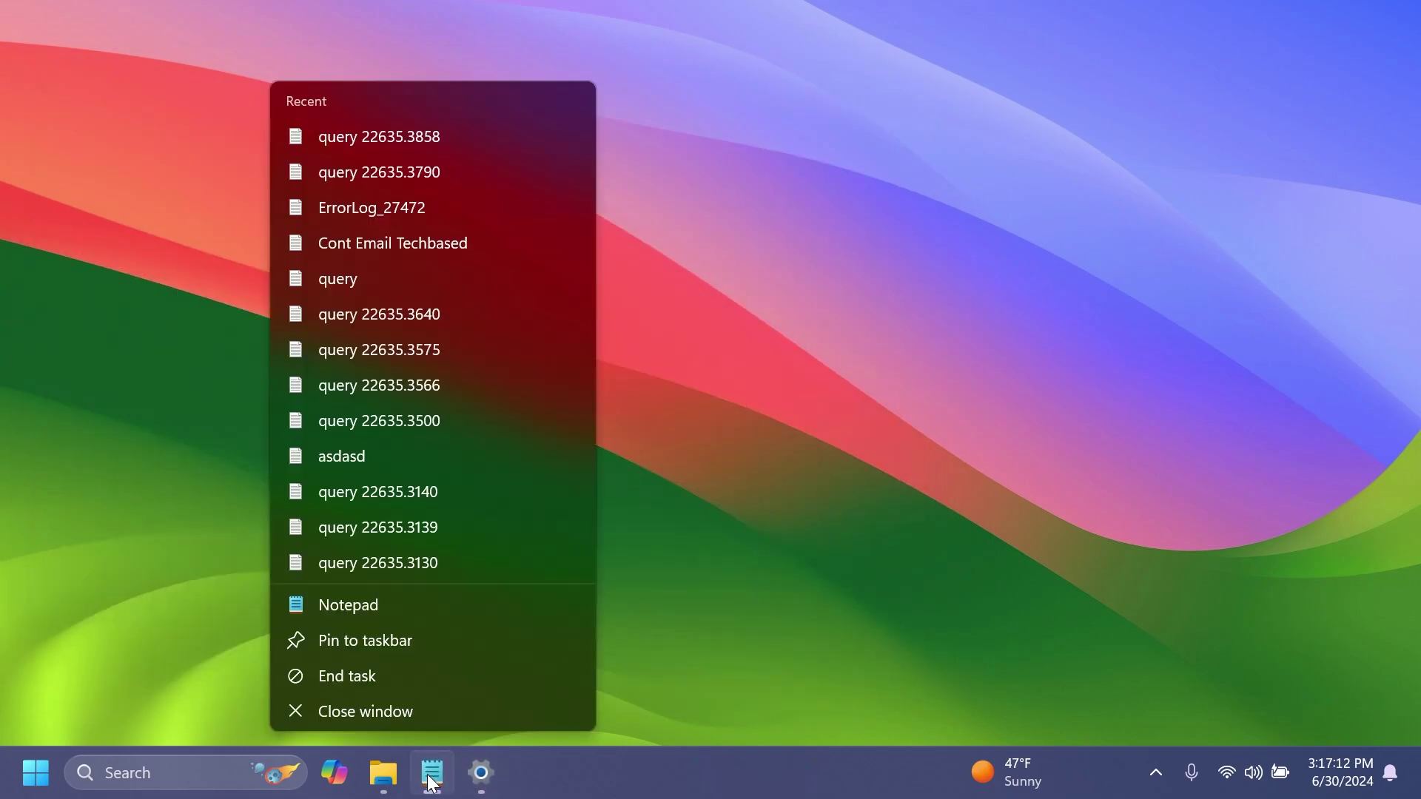
- Open the Run box with Win+R and nudge it slightly up and right
{"action": "left_click", "coordinate": [410, 676]}
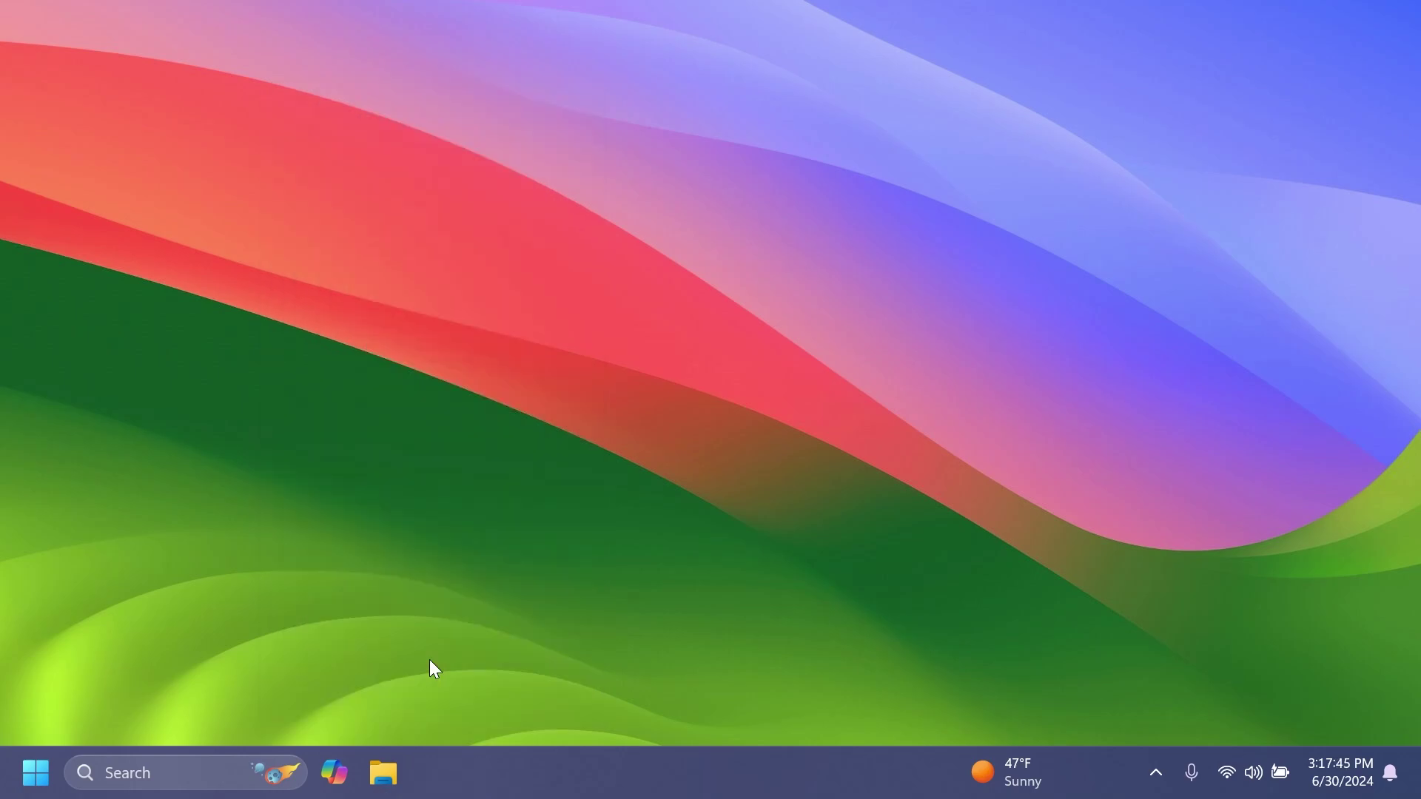
{"action": "key", "text": "super+r"}
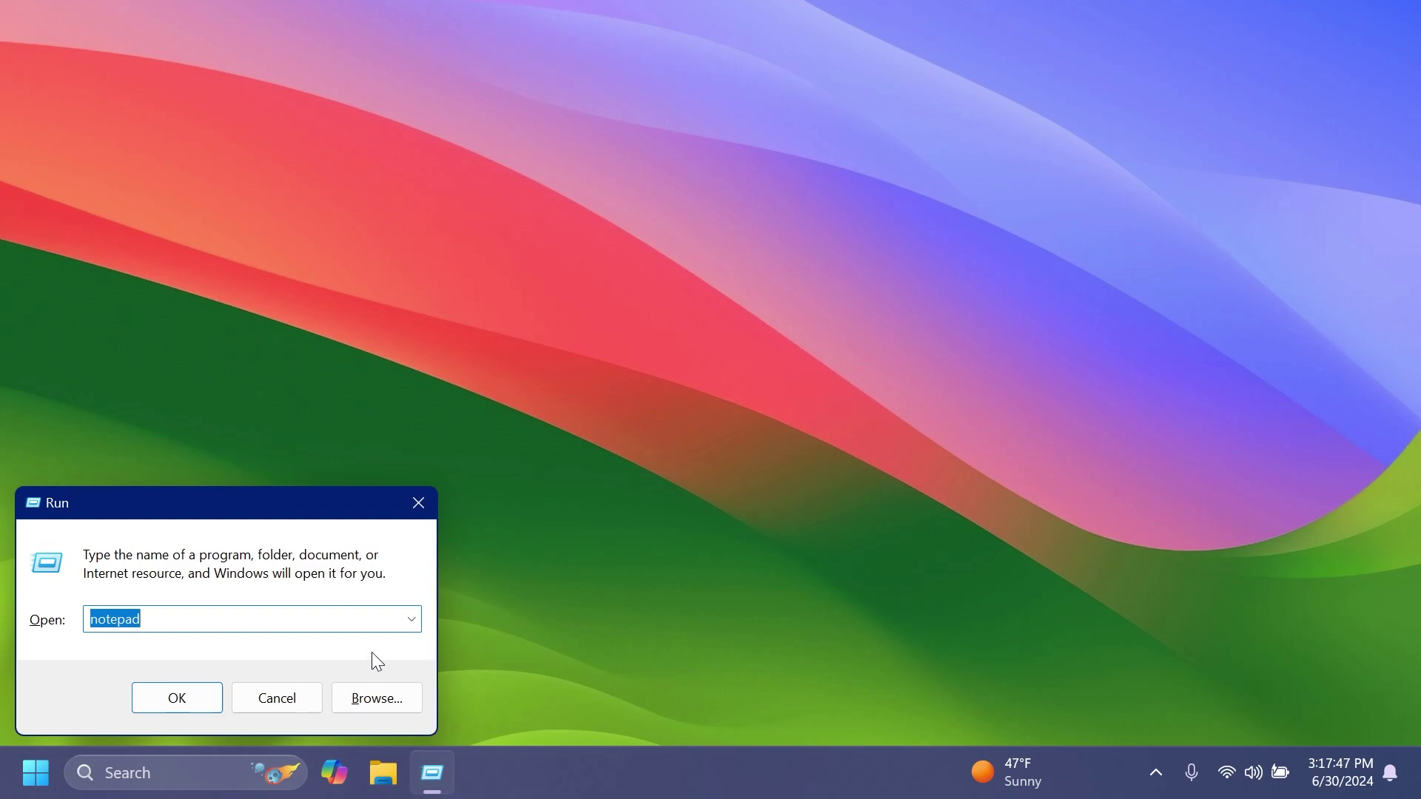
{"action": "left_click_drag", "start_coordinate": [244, 501], "coordinate": [256, 490]}
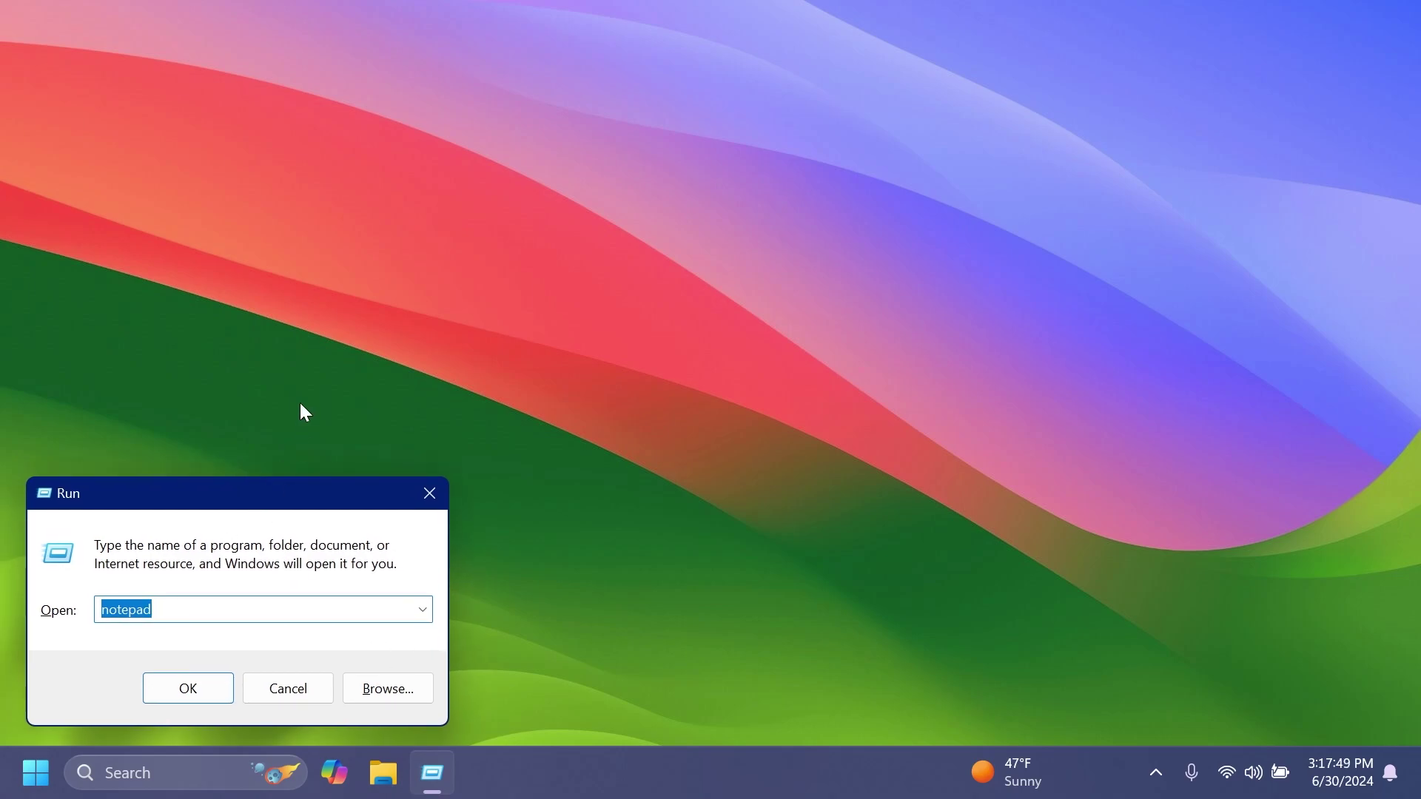
- Under Accessibility > Text size, raise the text size to about 125% and apply it
{"action": "key", "text": "super+i"}
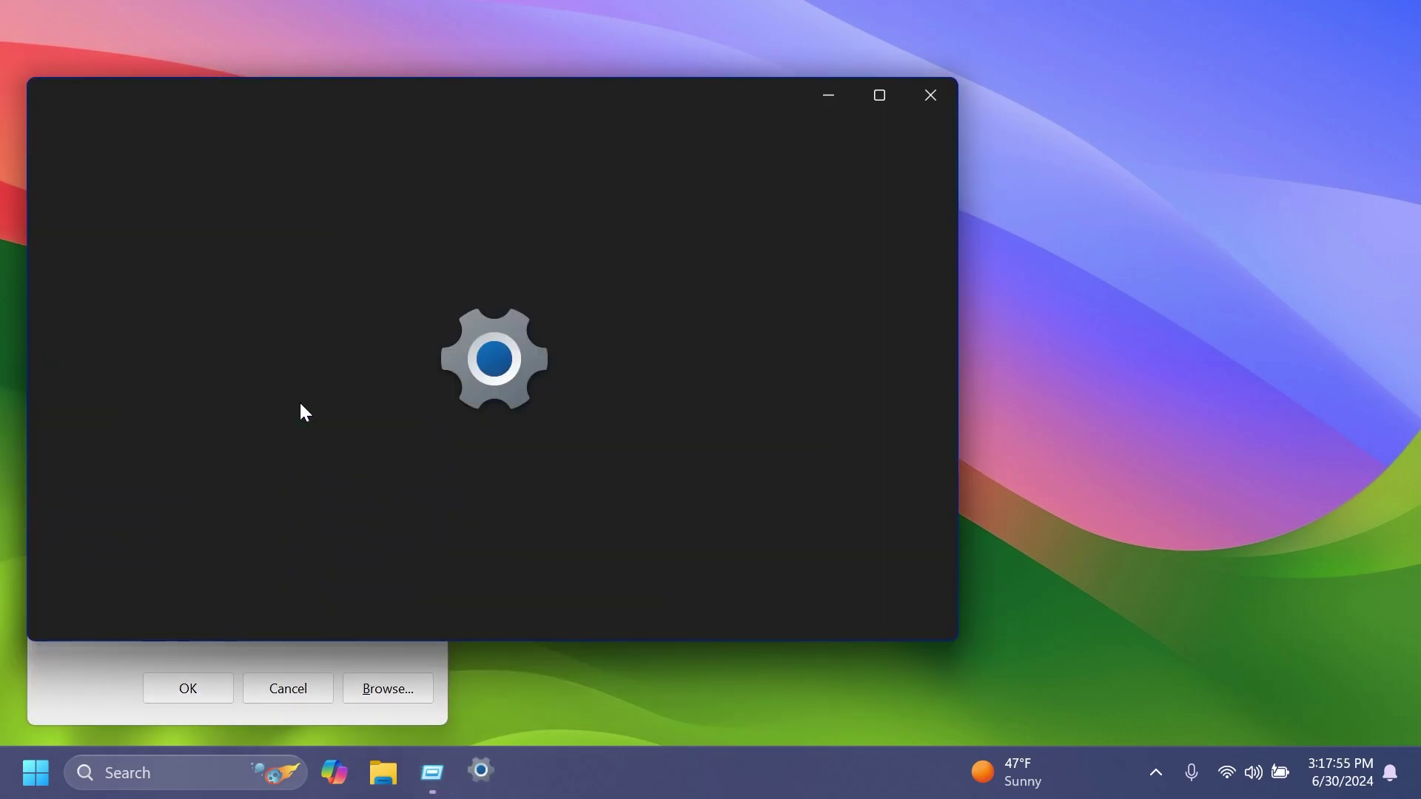
{"action": "scroll", "coordinate": [228, 460], "scroll_direction": "down", "scroll_amount": 3}
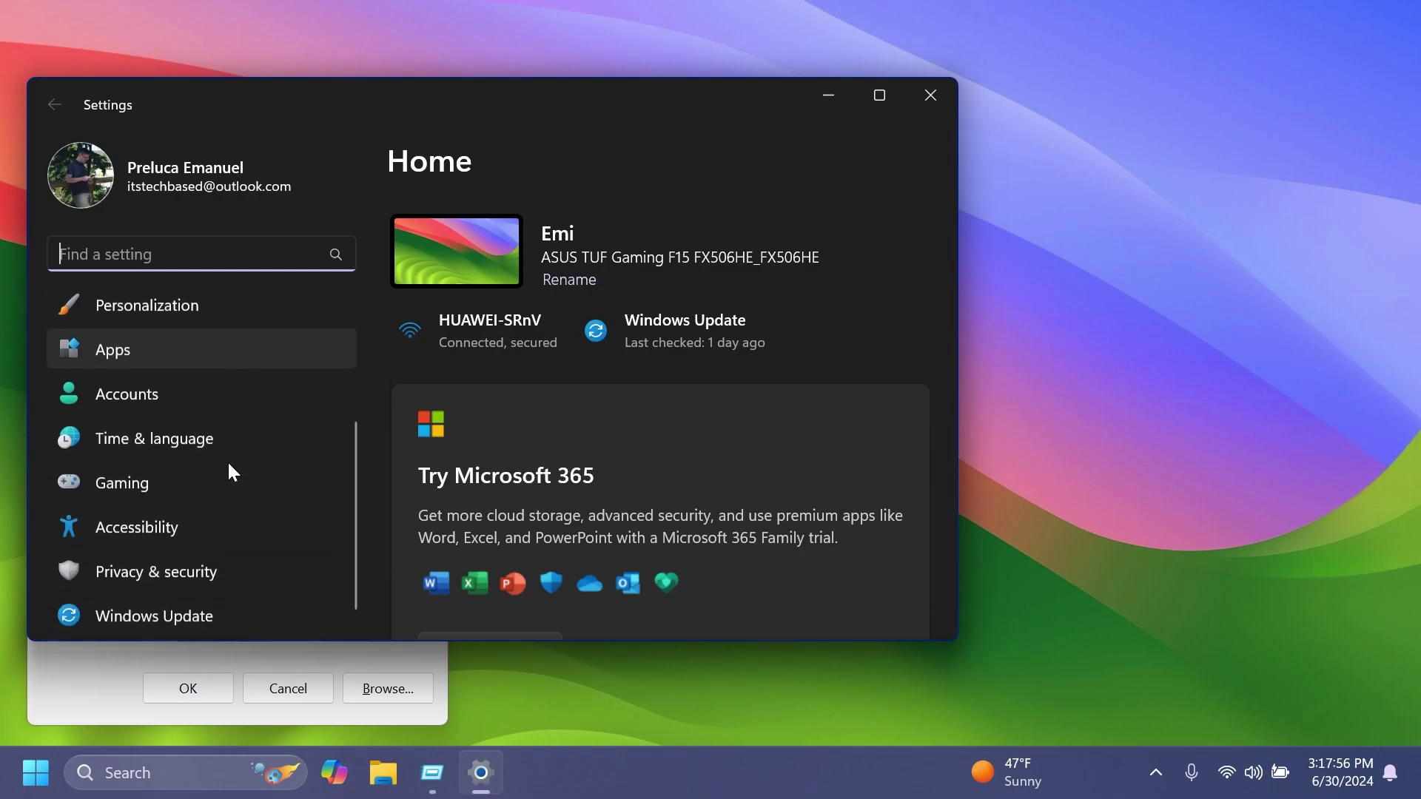
{"action": "left_click", "coordinate": [182, 527]}
{"action": "left_click", "coordinate": [538, 276]}
{"action": "left_click_drag", "start_coordinate": [515, 123], "coordinate": [992, 67]}
{"action": "left_click_drag", "start_coordinate": [973, 472], "coordinate": [1019, 474]}
{"action": "left_click", "coordinate": [1278, 472]}
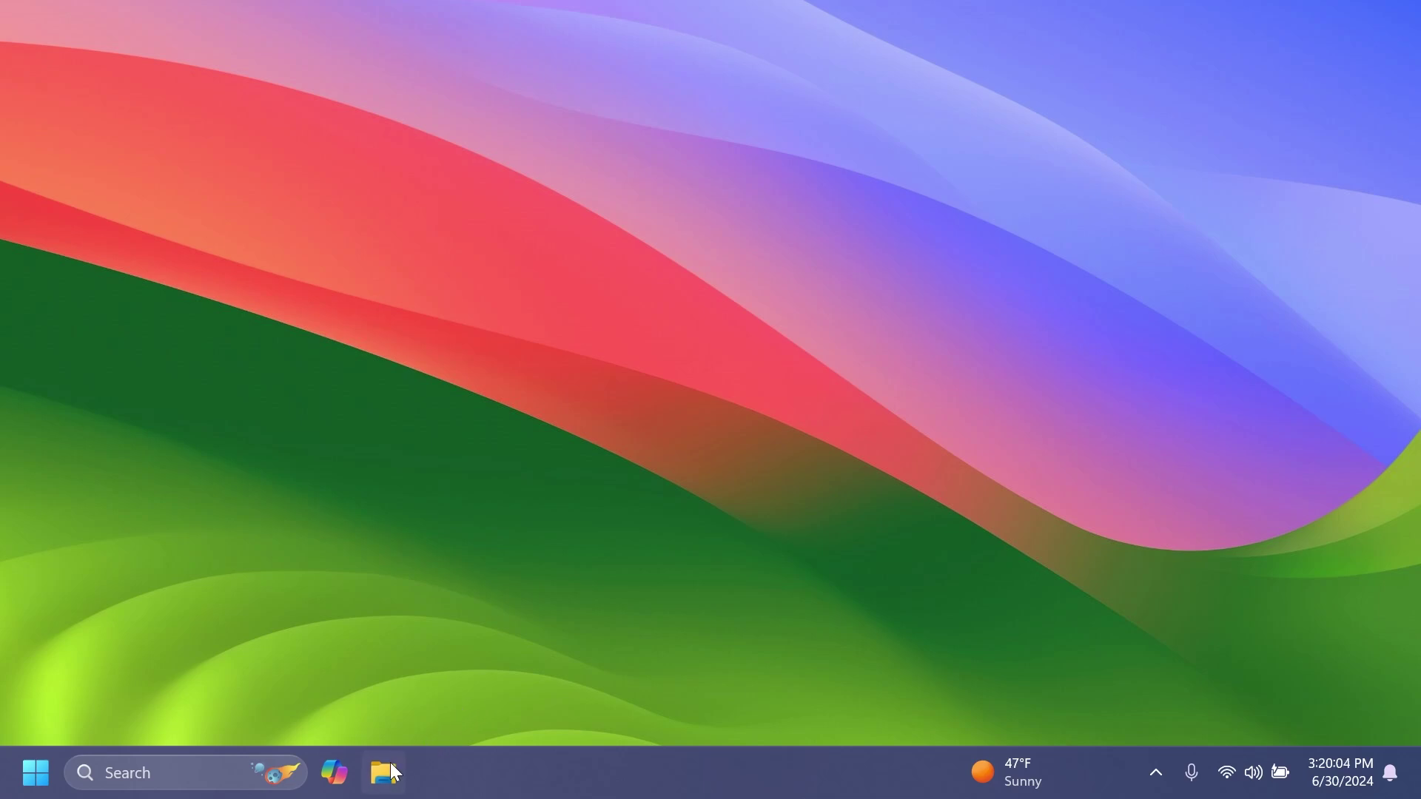
{"action": "left_click", "coordinate": [386, 769]}
{"action": "left_click", "coordinate": [399, 778]}
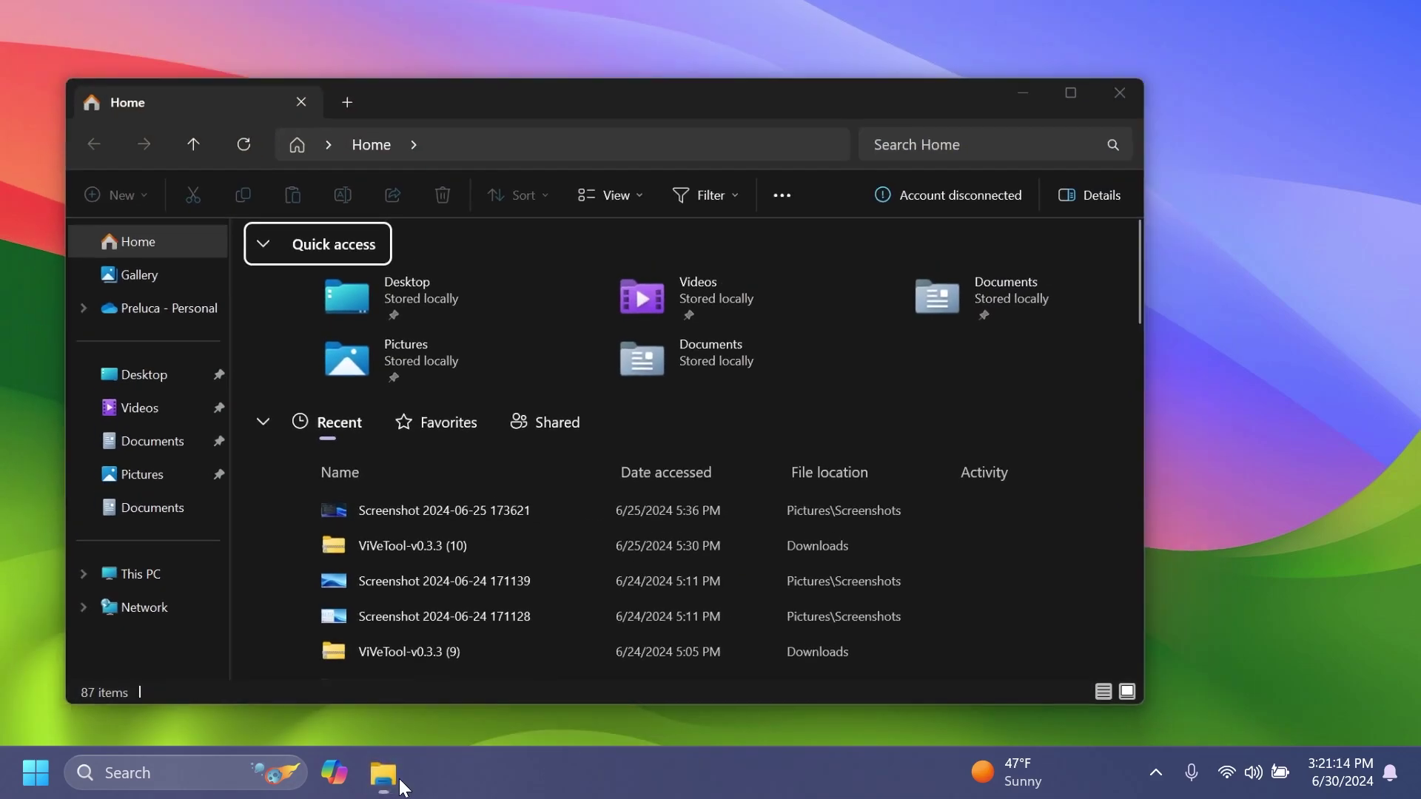
{"action": "left_click", "coordinate": [399, 778]}
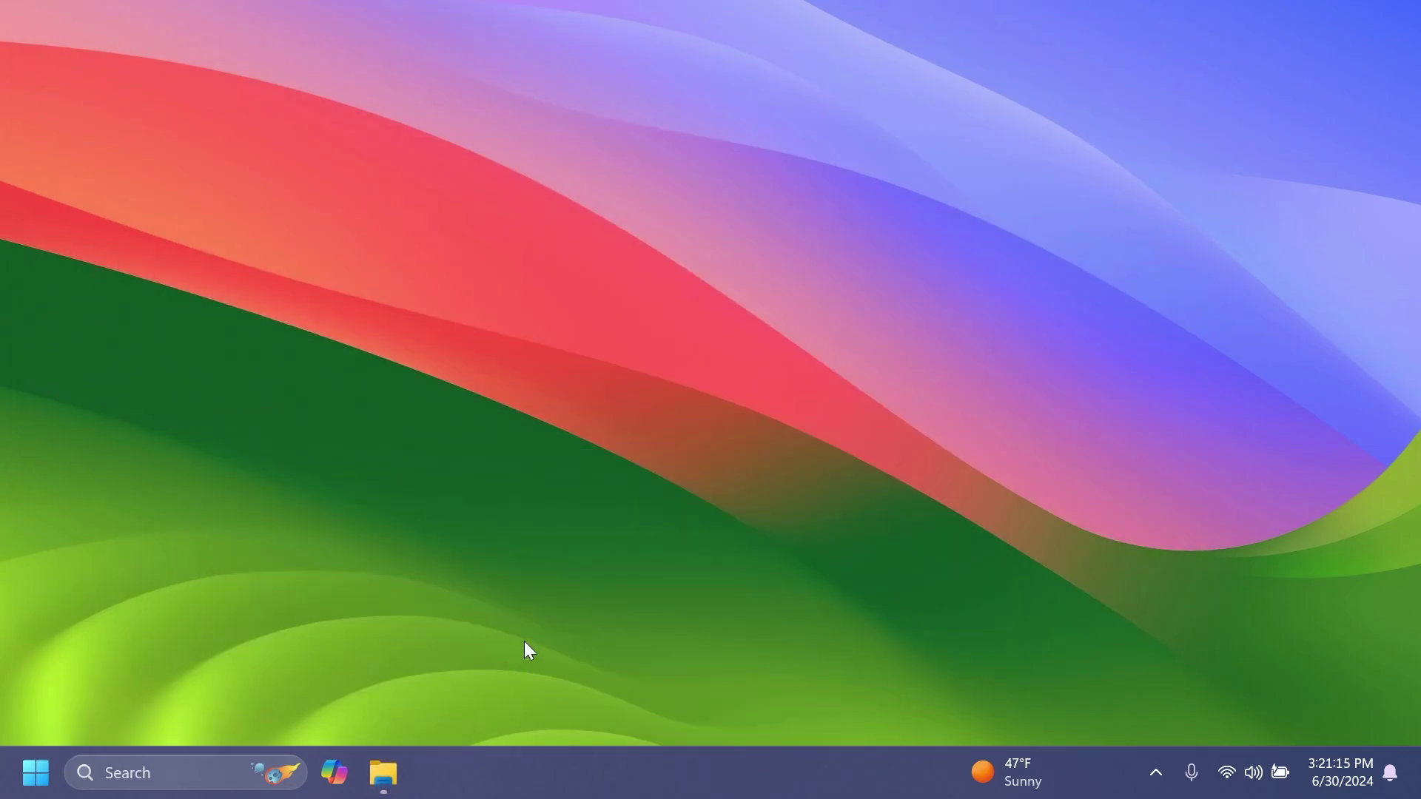